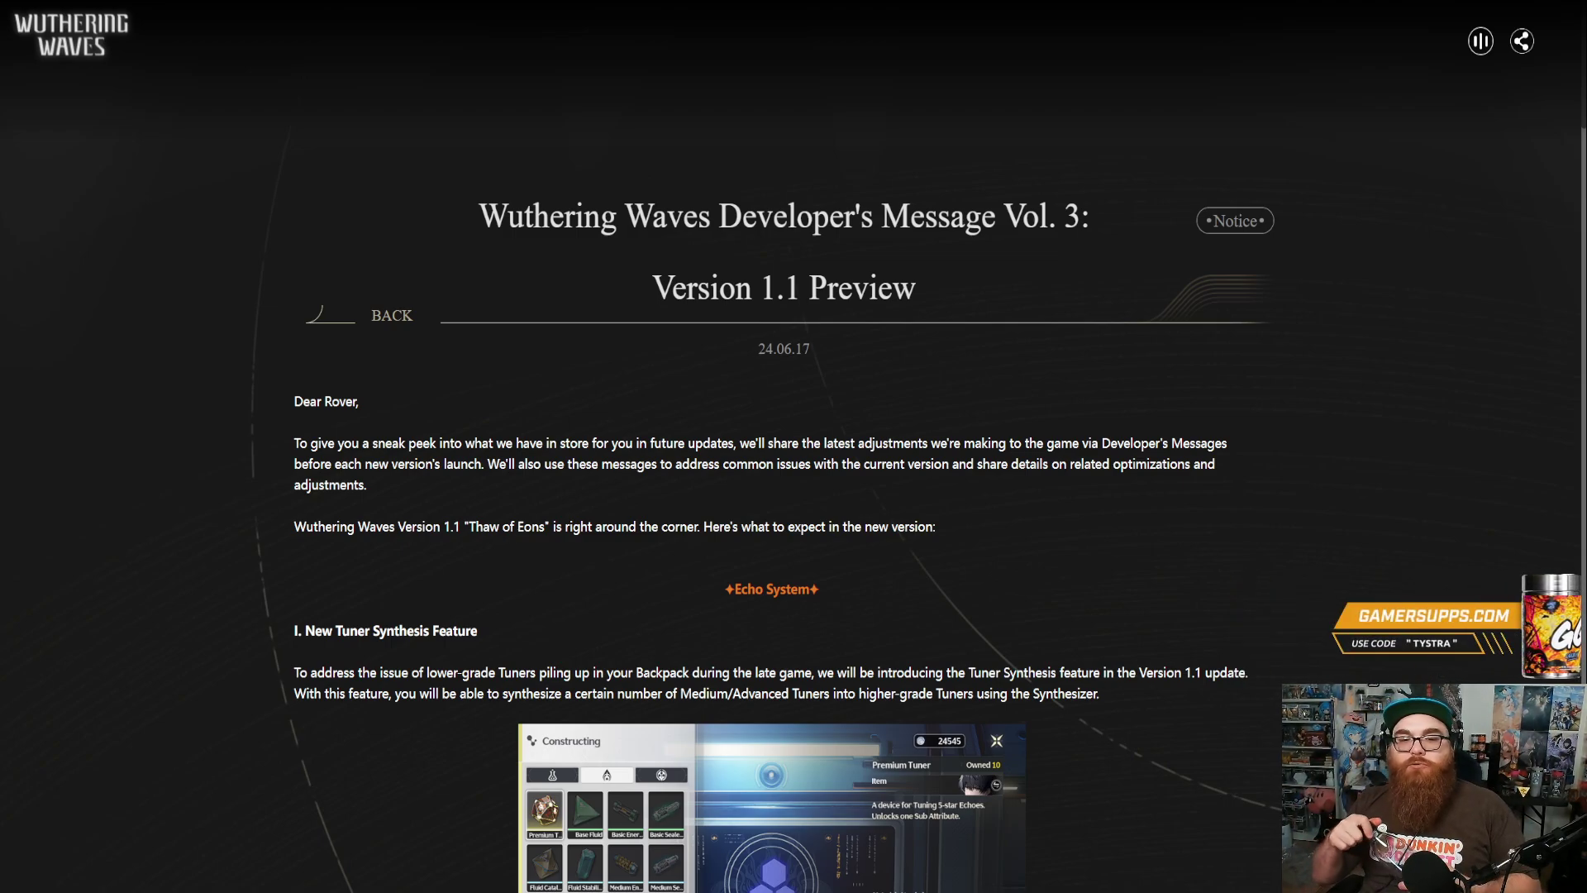
- Scroll down until the full Tuner Synthesis Synthesizer screenshot for Premium Tuners shows
{"action": "scroll", "coordinate": [794, 496], "scroll_direction": "down", "scroll_amount": 2}
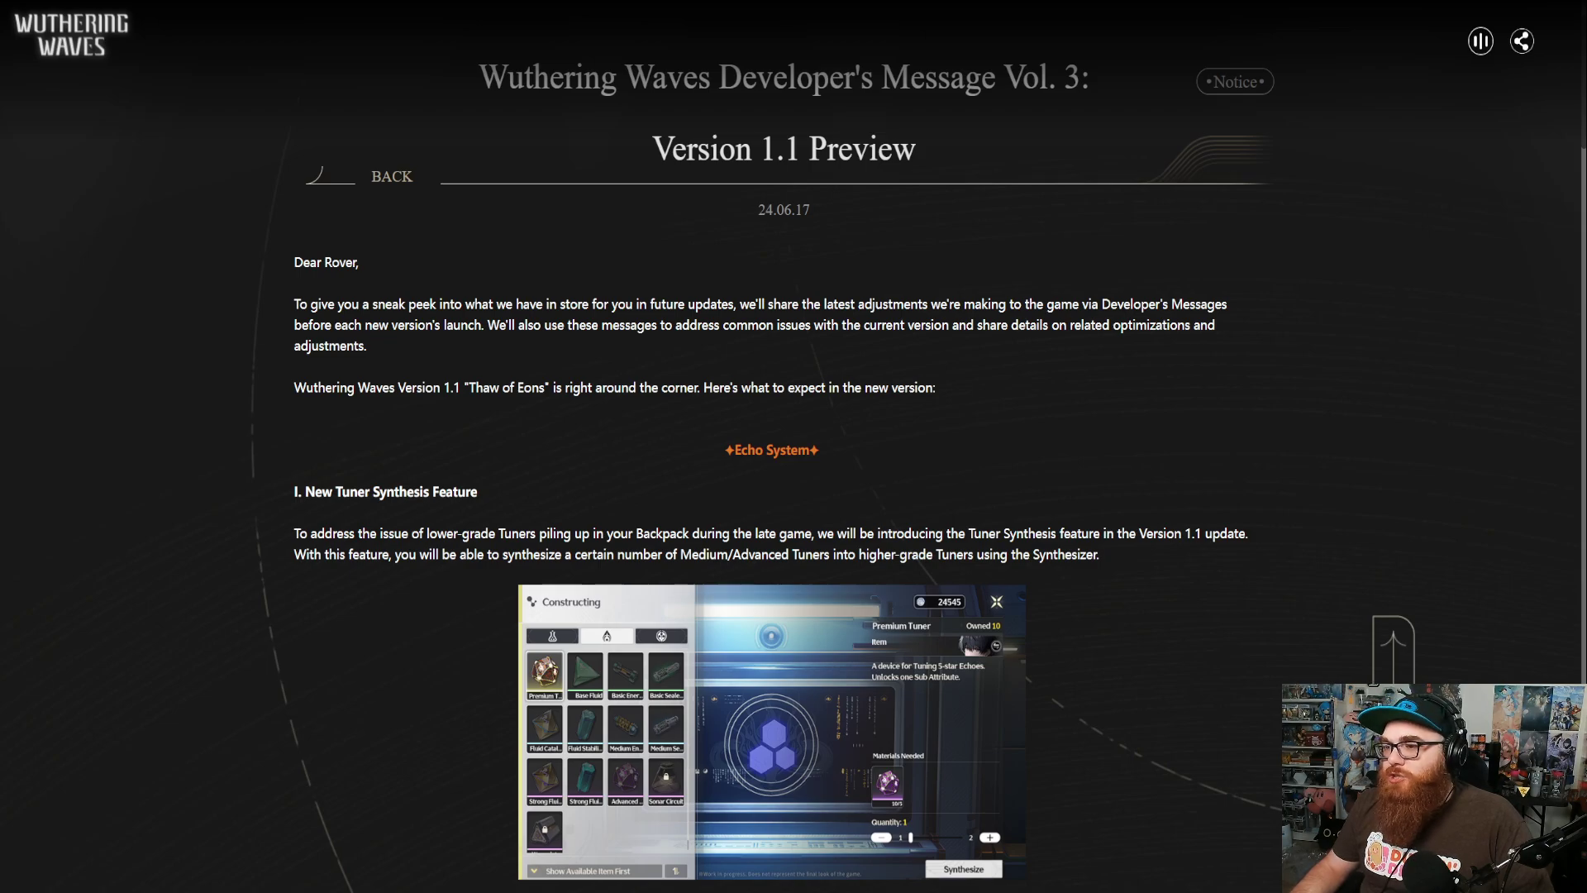
- Scroll to sections II on Union EXP for new Echoes and III on Echo COST
{"action": "scroll", "coordinate": [775, 446], "scroll_direction": "down", "scroll_amount": 3}
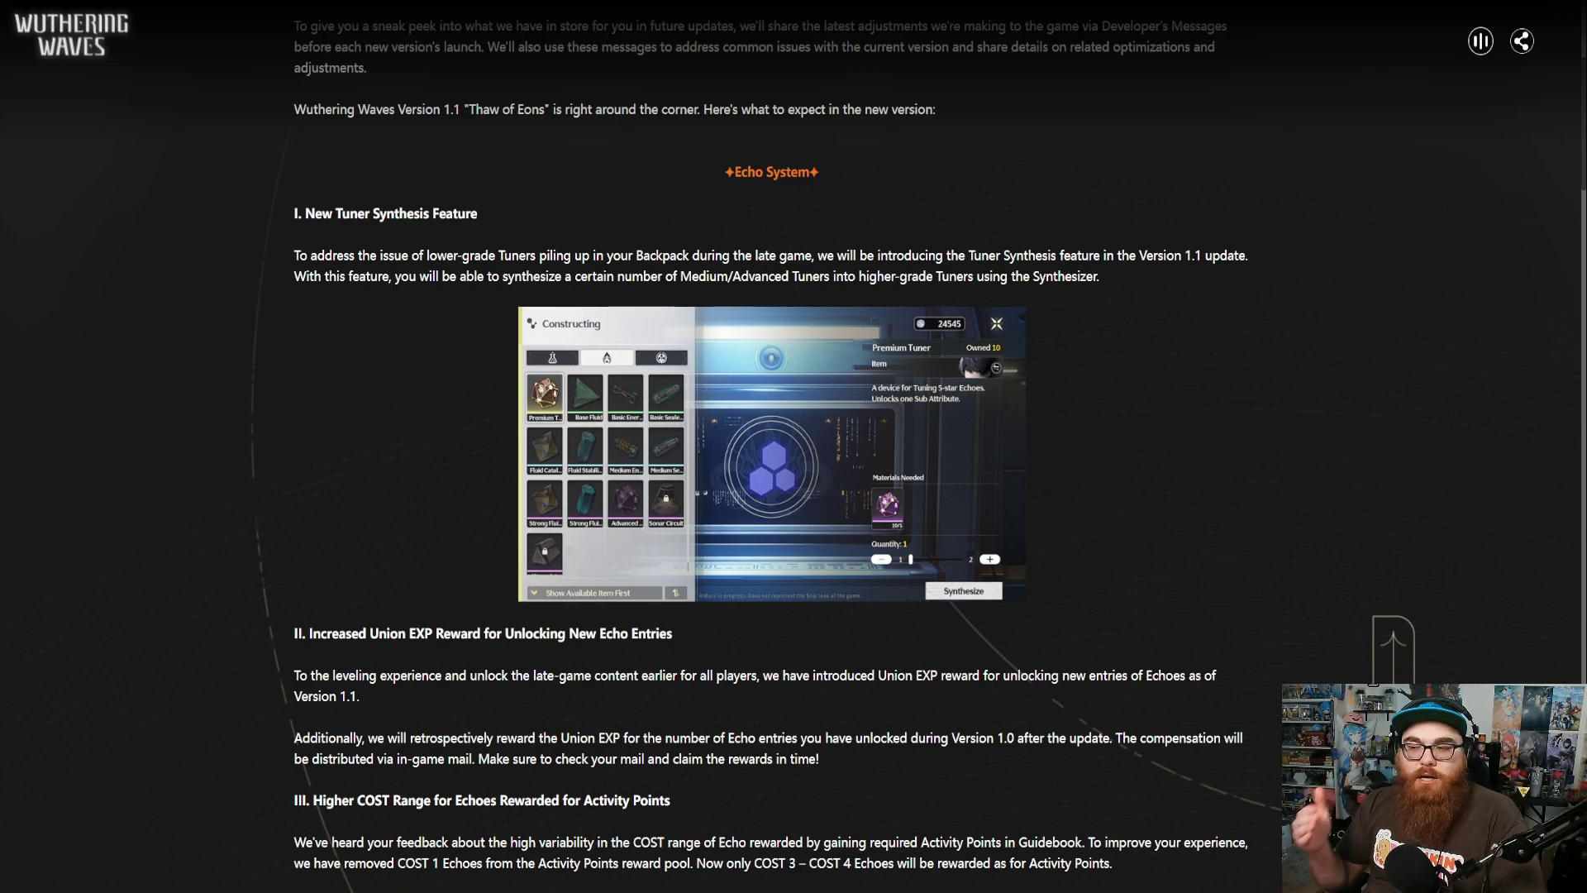
- Scroll past section IV's Data Bank Lv. 21 cap to section V on Echo Transformation
{"action": "scroll", "coordinate": [771, 446], "scroll_direction": "down", "scroll_amount": 5}
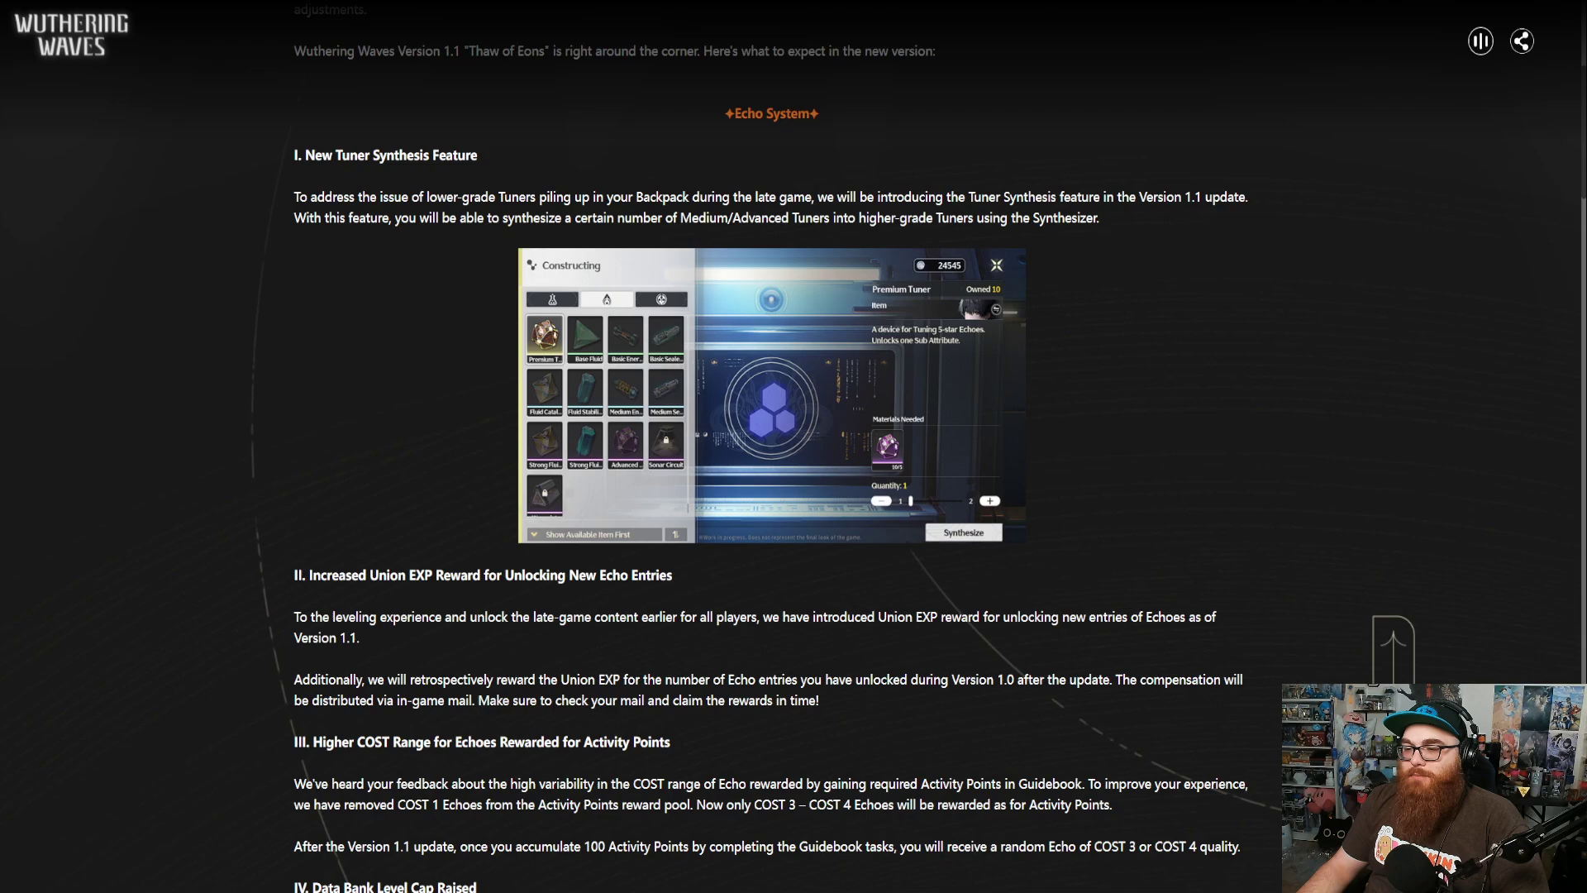
{"action": "scroll", "coordinate": [771, 446], "scroll_direction": "down", "scroll_amount": 1}
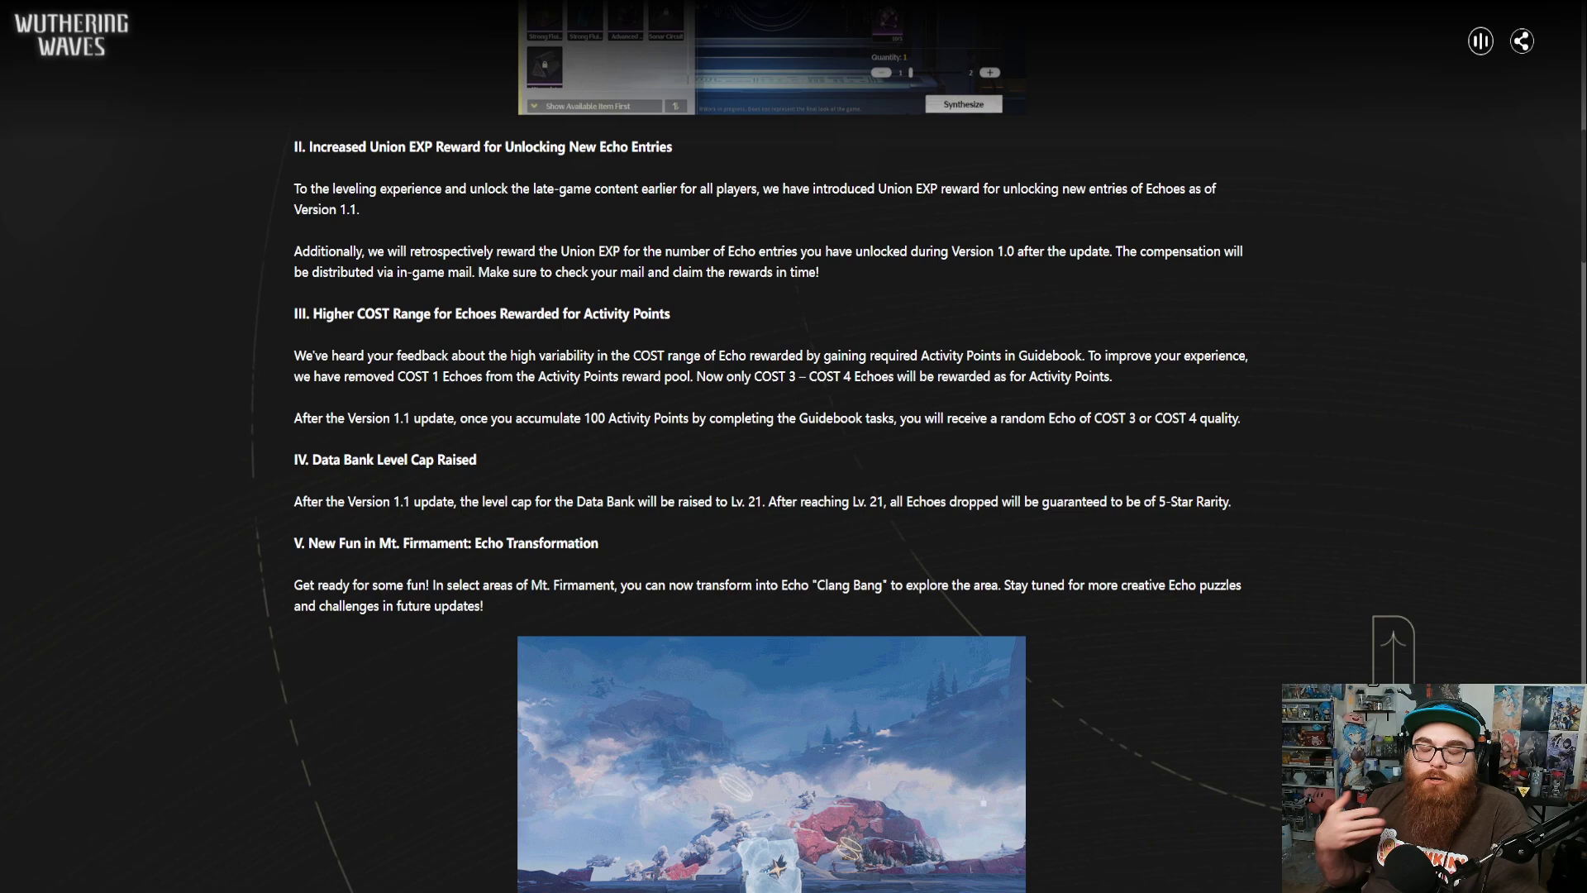
- Scroll to VI. Other Optimizations and the Events and Other Rewards heading with Dreams Ablaze in Darkness
{"action": "scroll", "coordinate": [771, 447], "scroll_direction": "down", "scroll_amount": 2}
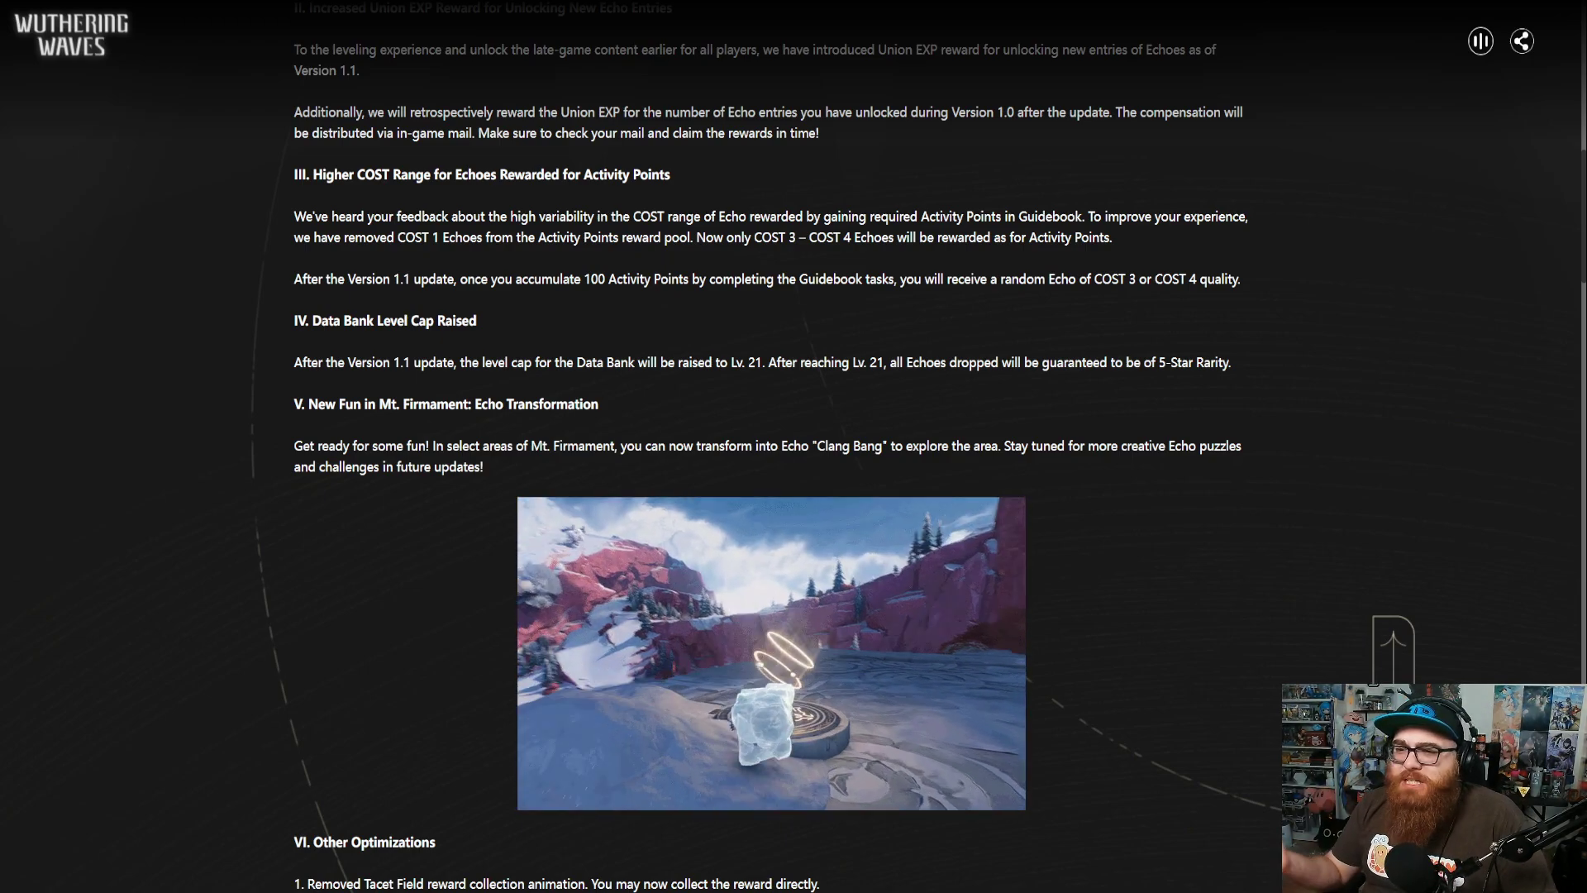
{"action": "scroll", "coordinate": [769, 447], "scroll_direction": "down", "scroll_amount": 3}
{"action": "scroll", "coordinate": [768, 446], "scroll_direction": "up", "scroll_amount": 1}
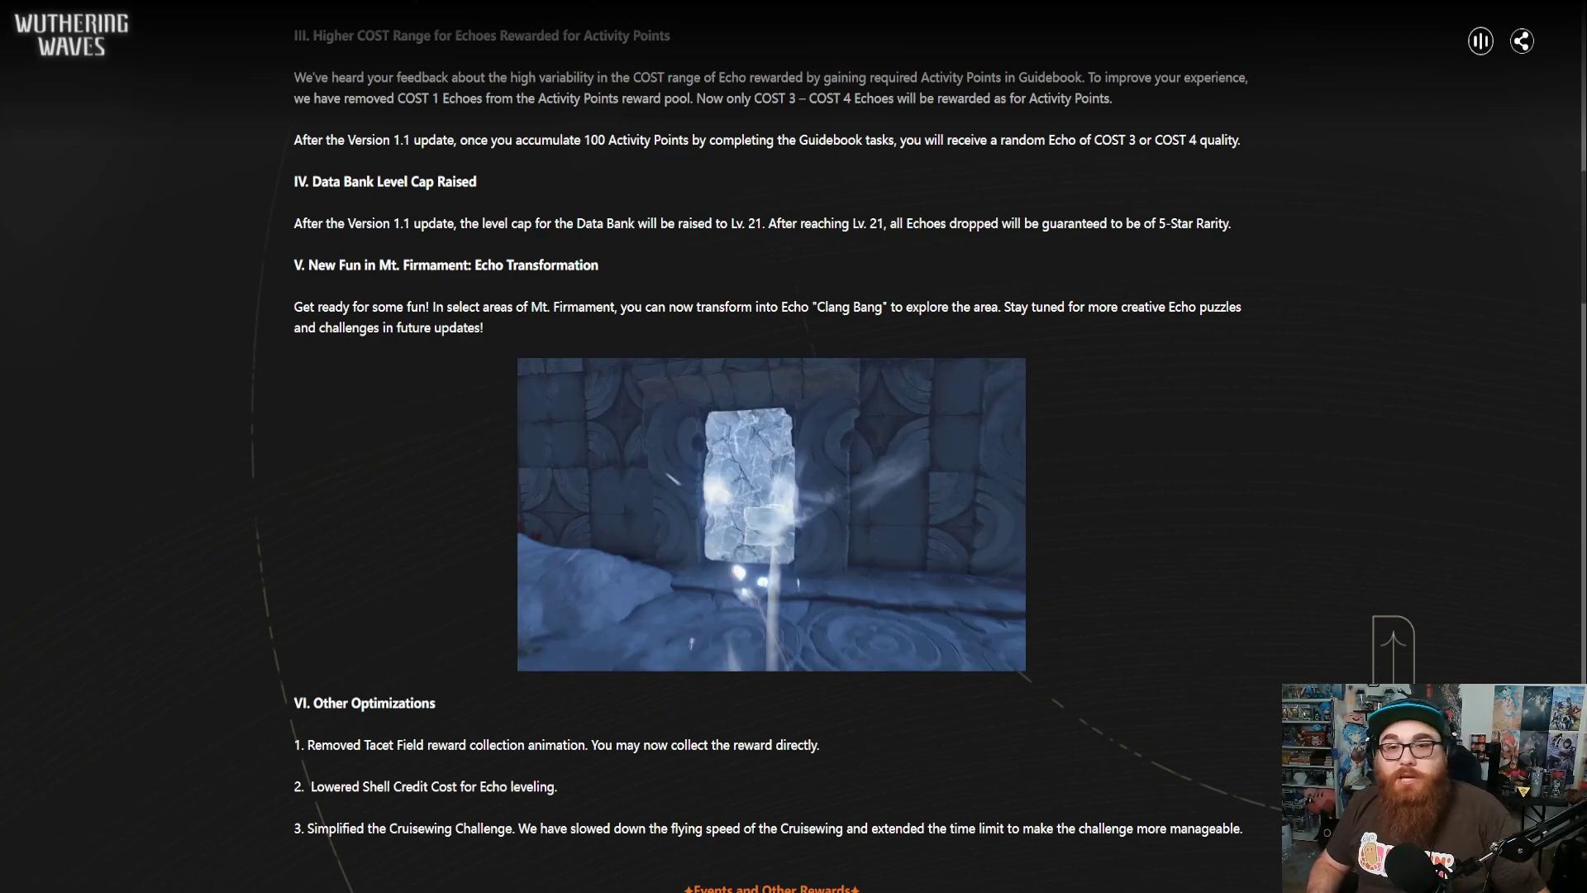
{"action": "scroll", "coordinate": [771, 460], "scroll_direction": "down", "scroll_amount": 2}
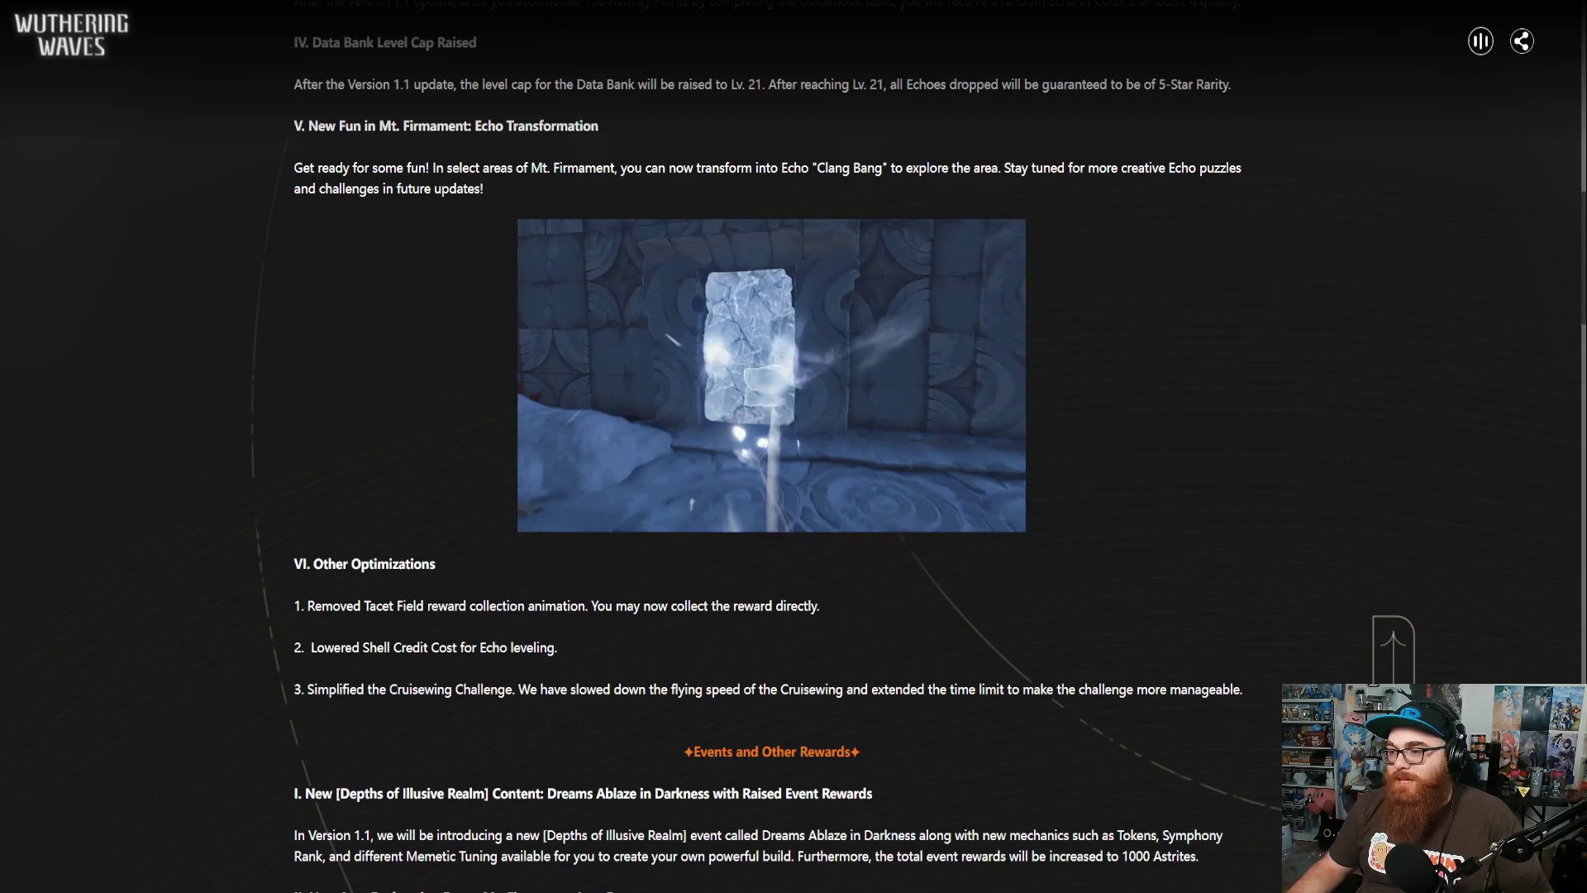
- Scroll through the event entries, briefly highlighting the Cruisewing Challenge item while reading
{"action": "scroll", "coordinate": [769, 446], "scroll_direction": "down", "scroll_amount": 3}
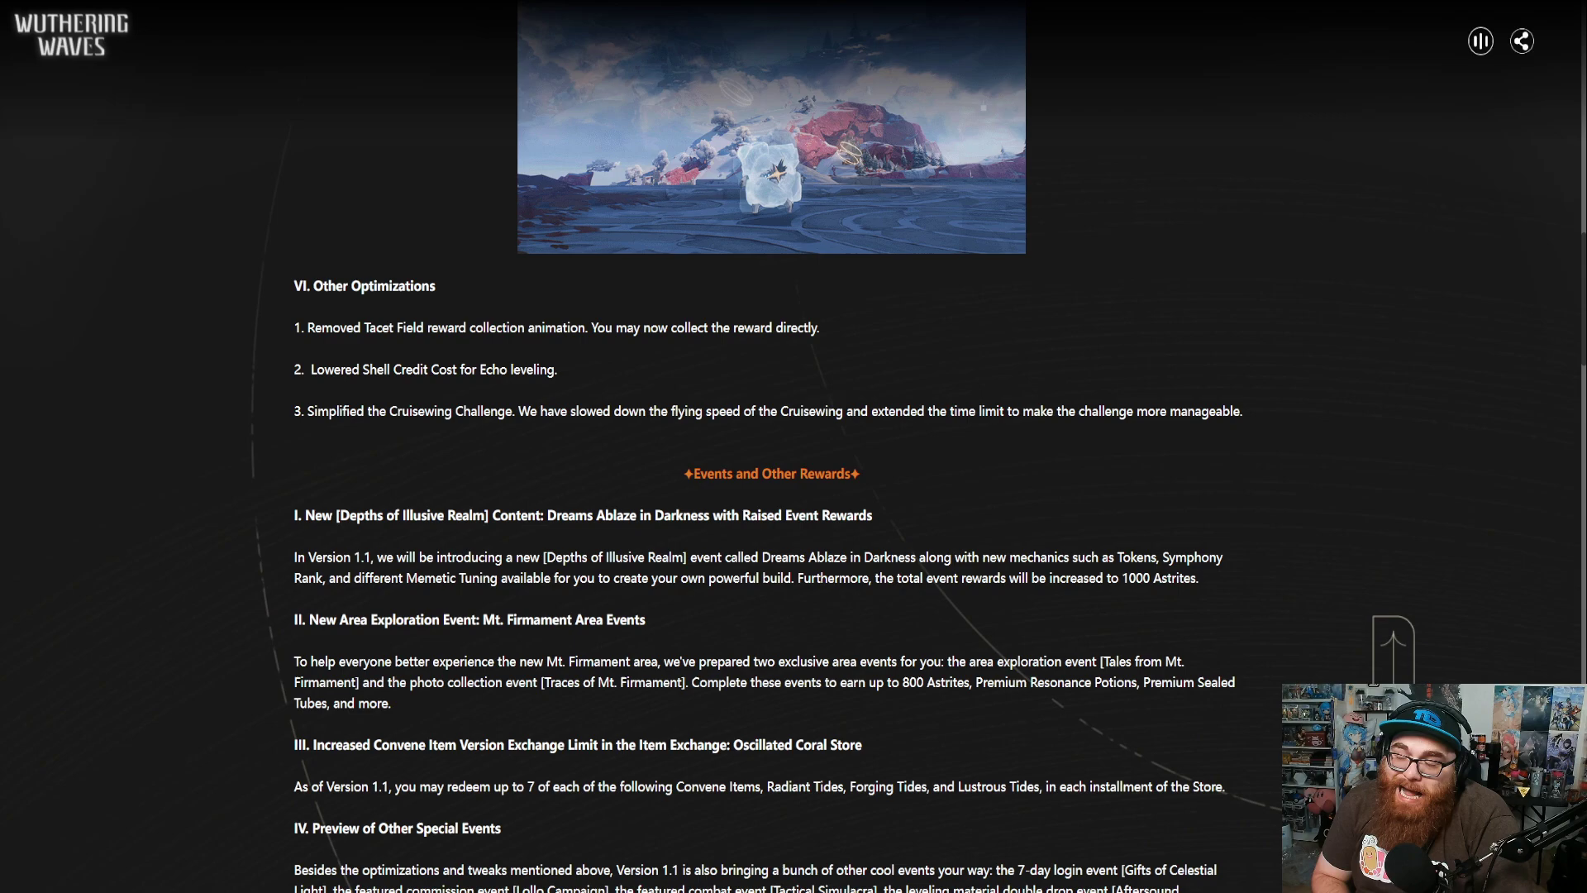
{"action": "left_click_drag", "start_coordinate": [295, 390], "coordinate": [853, 411]}
{"action": "left_click", "coordinate": [853, 411]}
- Scroll to the Map Exploration System heading and the New Mt. Firmament Layered Map text
{"action": "scroll", "coordinate": [767, 446], "scroll_direction": "down", "scroll_amount": 3}
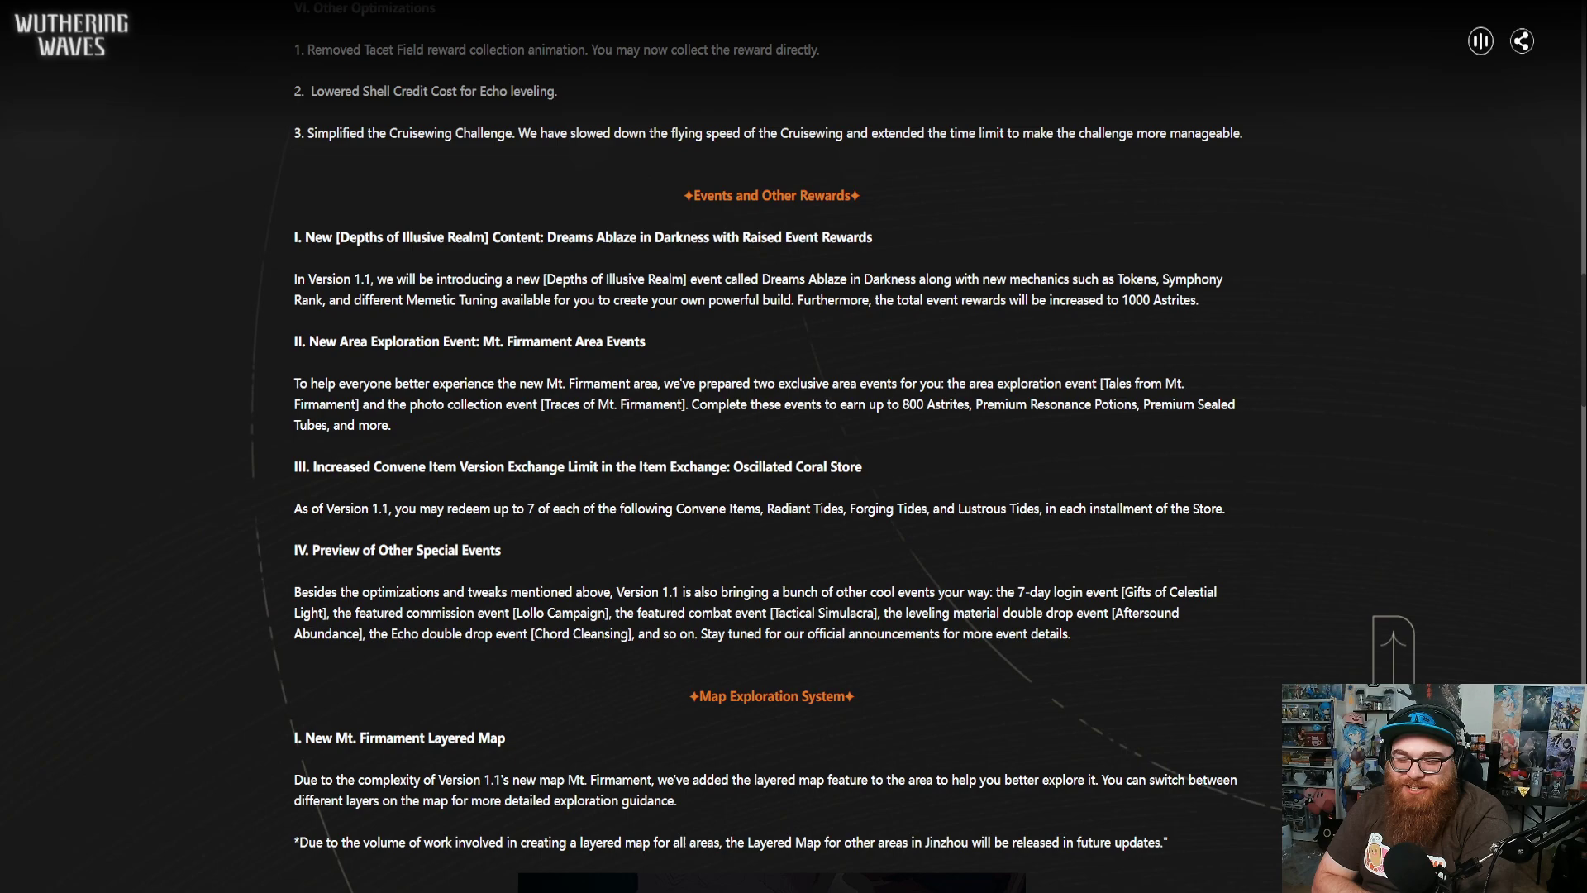
- Scroll slightly so the Mt. Firmament layered map screenshot appears below the note
{"action": "scroll", "coordinate": [774, 447], "scroll_direction": "down", "scroll_amount": 3}
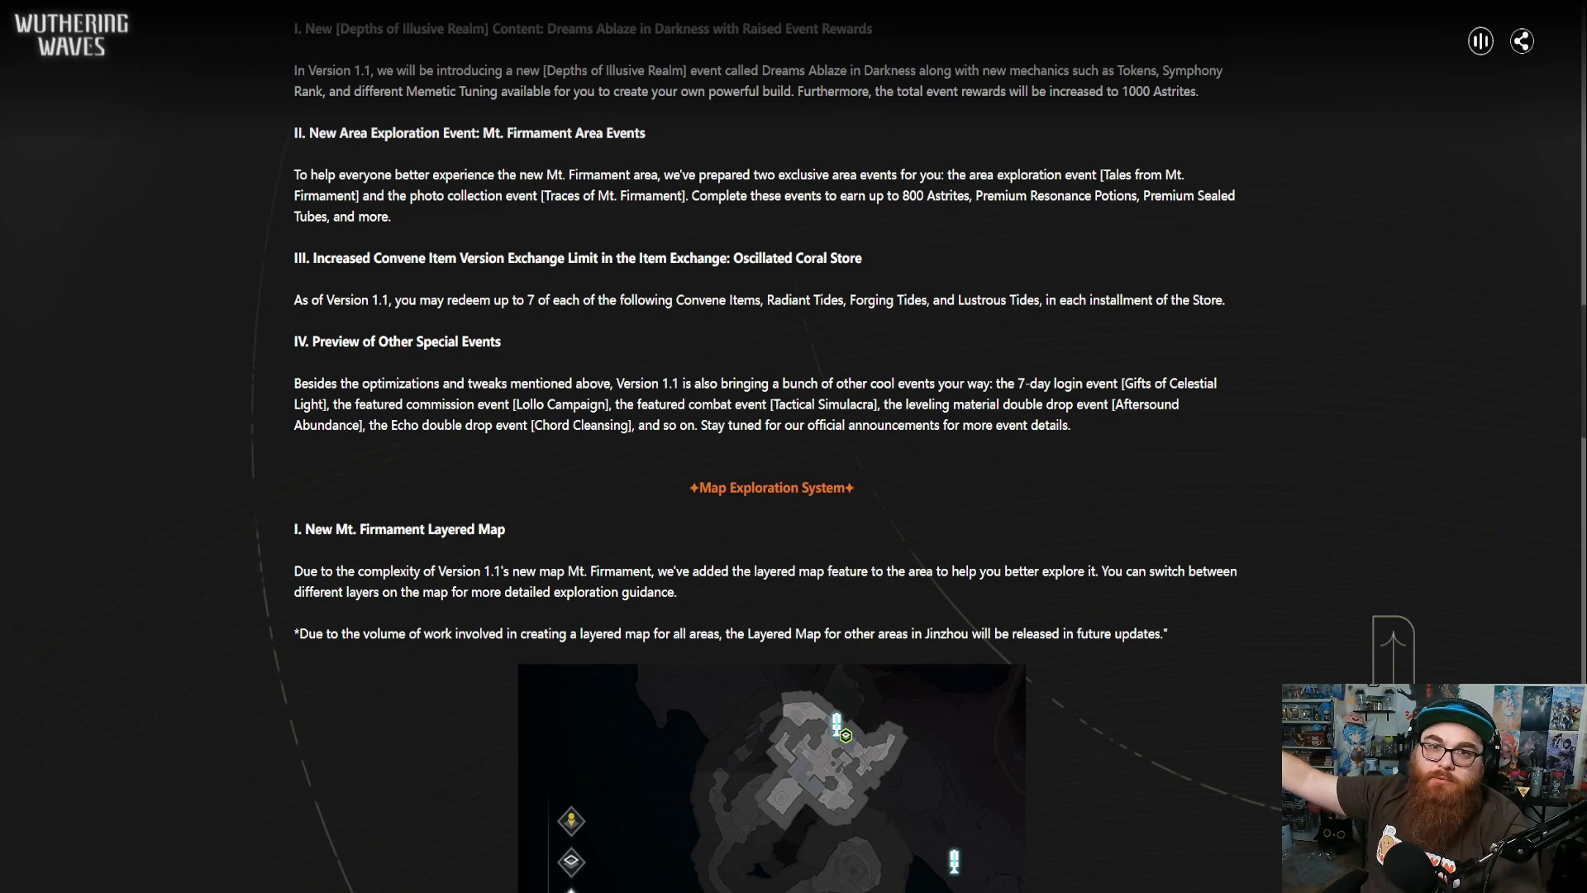
- Scroll past the layered map to section II, New Area Quest Progress, and its Area Quests screenshot
{"action": "scroll", "coordinate": [794, 447], "scroll_direction": "down", "scroll_amount": 2}
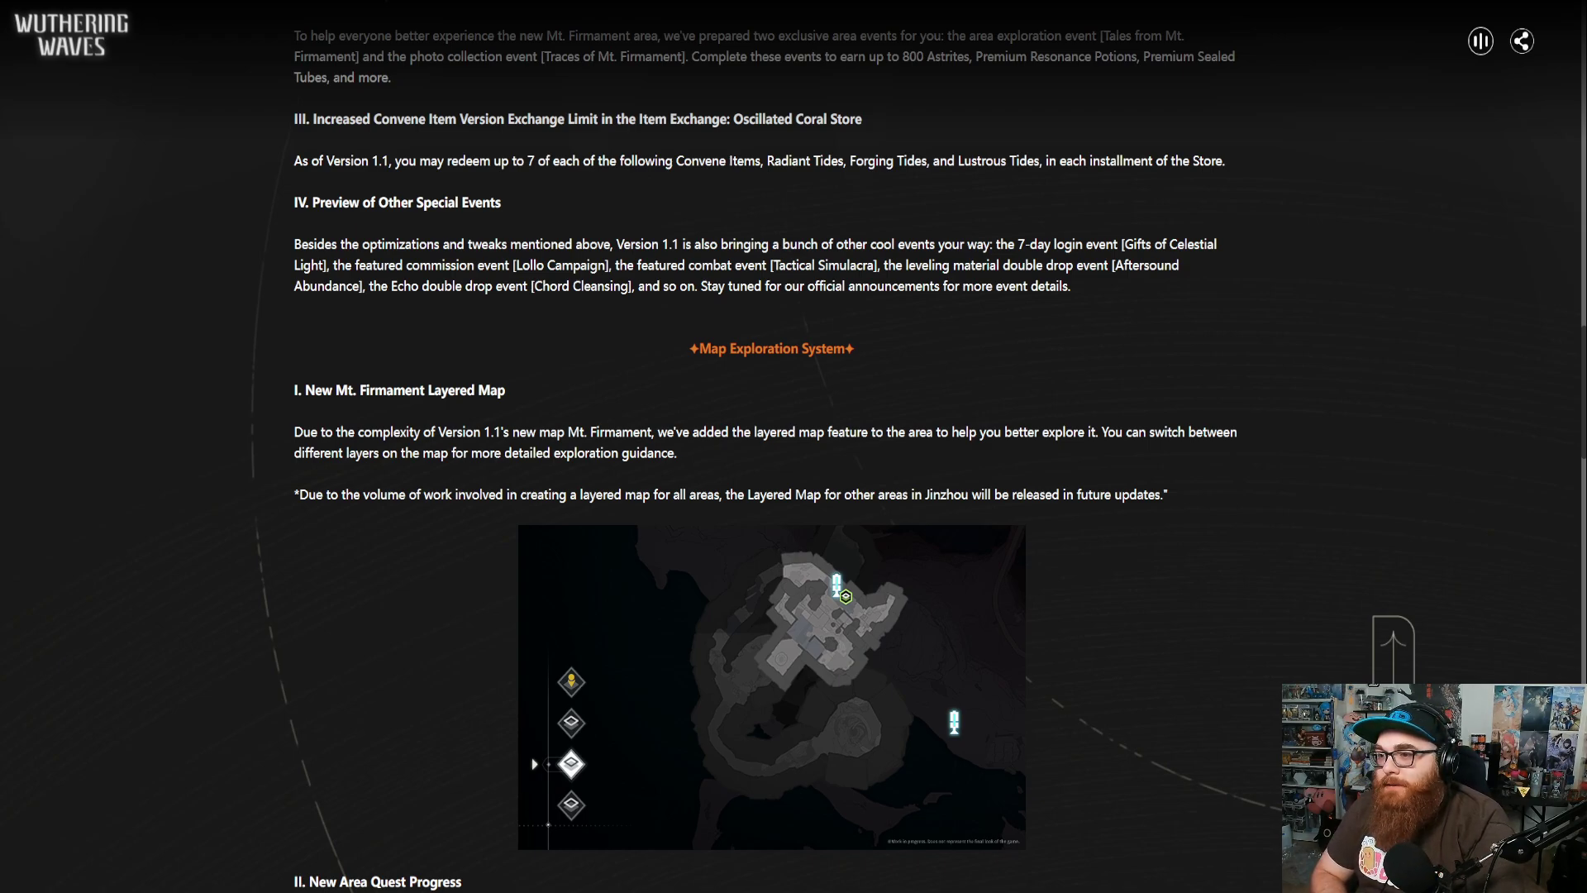
{"action": "scroll", "coordinate": [765, 451], "scroll_direction": "down", "scroll_amount": 2}
{"action": "scroll", "coordinate": [765, 450], "scroll_direction": "down", "scroll_amount": 1}
{"action": "scroll", "coordinate": [765, 450], "scroll_direction": "down", "scroll_amount": 1}
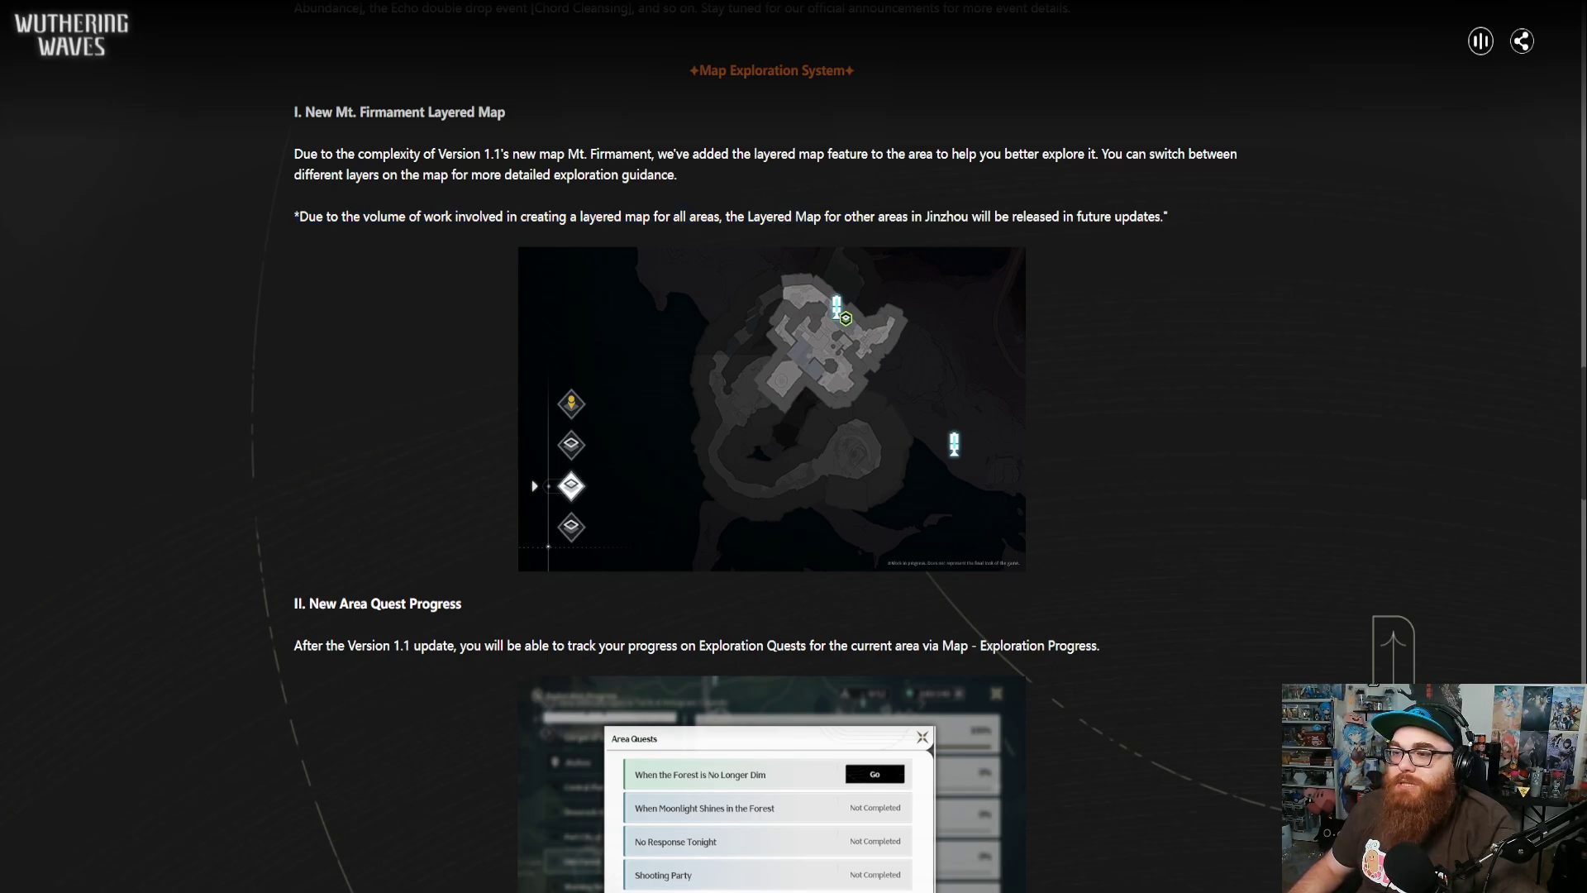
- Scroll to section III on the expanded Lootmapper detection range and the Quest and Gallery System heading
{"action": "scroll", "coordinate": [794, 446], "scroll_direction": "down", "scroll_amount": 4}
{"action": "scroll", "coordinate": [794, 447], "scroll_direction": "down", "scroll_amount": 1}
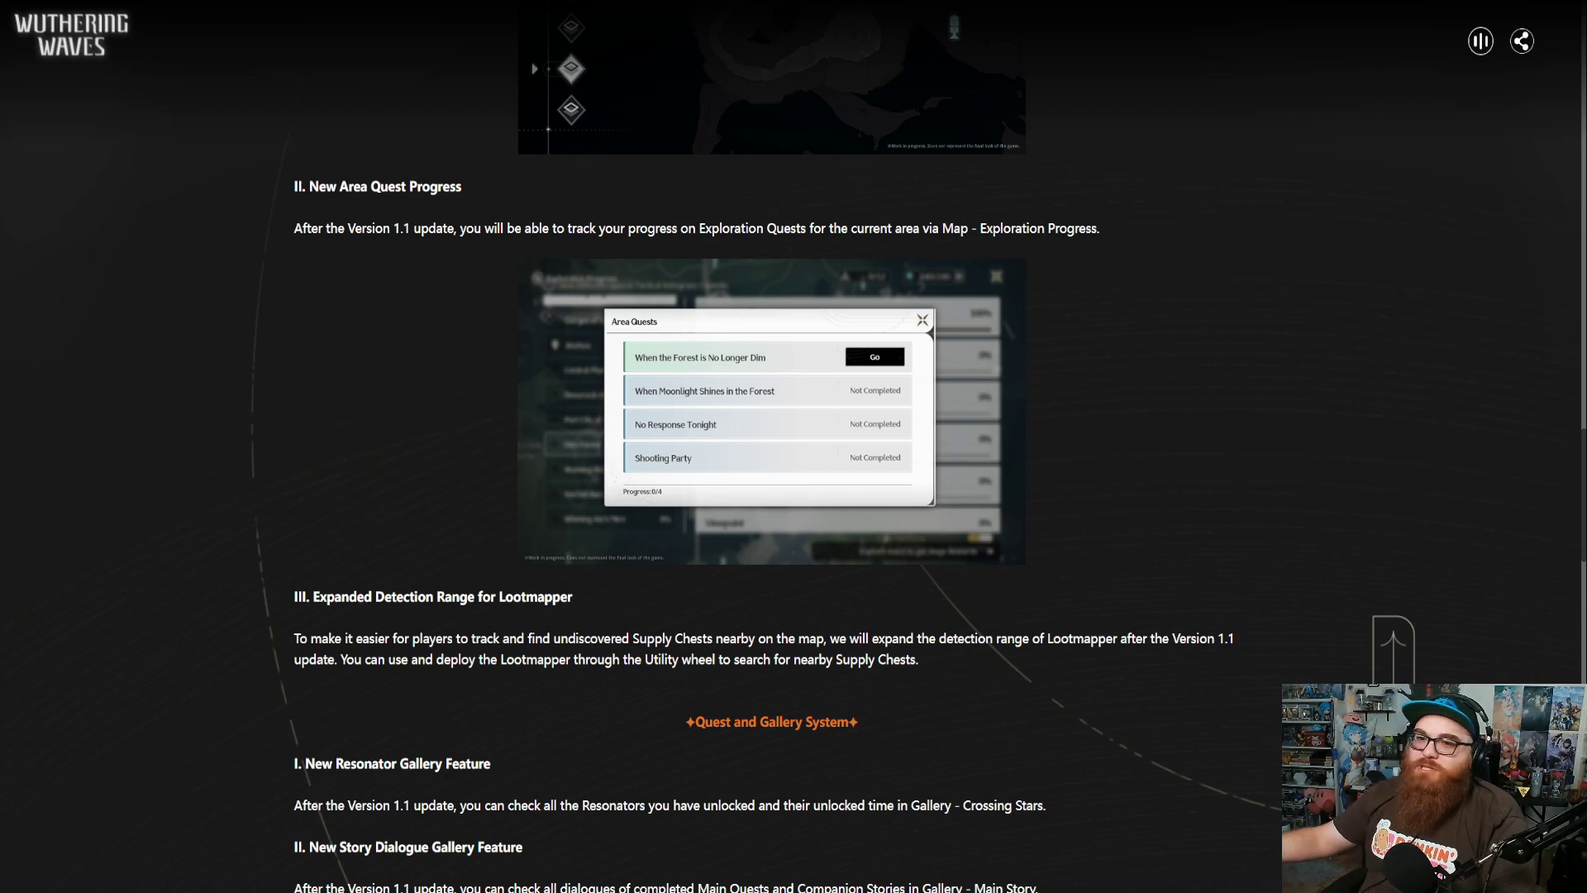
- Scroll to the Story Dialogue Gallery screenshot, briefly highlighting the Lootmapper detection range heading
{"action": "scroll", "coordinate": [761, 463], "scroll_direction": "down", "scroll_amount": 3}
{"action": "left_click_drag", "start_coordinate": [434, 319], "coordinate": [576, 319]}
{"action": "left_click", "coordinate": [575, 319]}
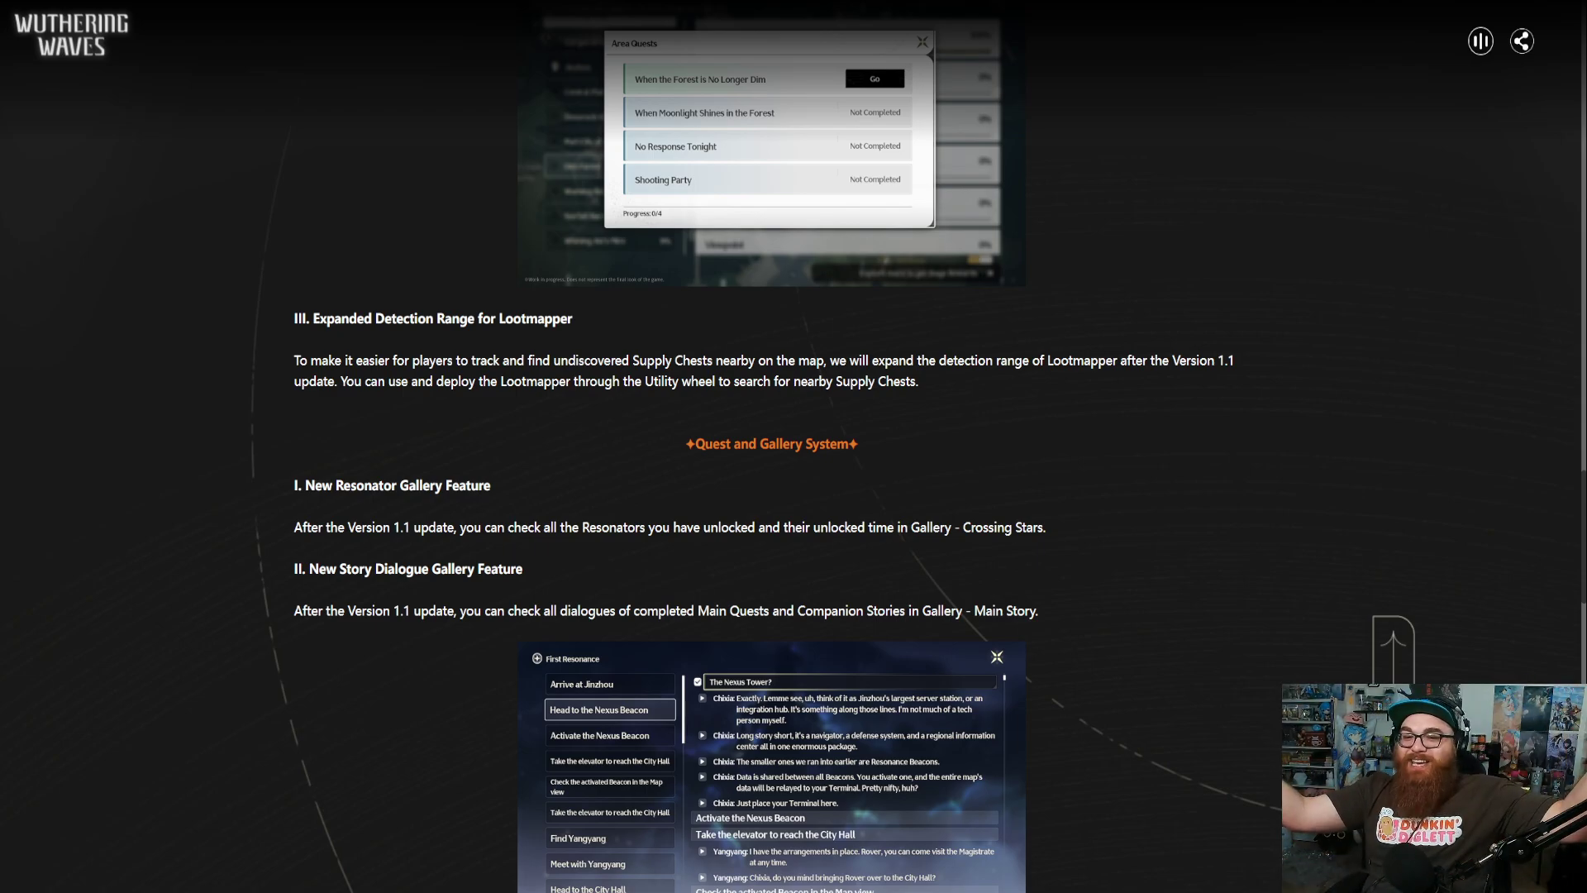
- Scroll the article past Level Requirements down to the Other Experience Optimizations notes
{"action": "scroll", "coordinate": [793, 446], "scroll_direction": "down", "scroll_amount": 3}
{"action": "scroll", "coordinate": [794, 446], "scroll_direction": "down", "scroll_amount": 5}
{"action": "scroll", "coordinate": [793, 446], "scroll_direction": "down", "scroll_amount": 1}
- Scroll further down to the Filter dialog screenshot and the II. New Chat System Style section
{"action": "scroll", "coordinate": [761, 447], "scroll_direction": "down", "scroll_amount": 2}
{"action": "scroll", "coordinate": [794, 446], "scroll_direction": "down", "scroll_amount": 1}
{"action": "scroll", "coordinate": [793, 446], "scroll_direction": "down", "scroll_amount": 3}
{"action": "scroll", "coordinate": [794, 446], "scroll_direction": "down", "scroll_amount": 3}
- Scroll to the article's end, showing the closing feedback paragraph and RECOMMENDED heading
{"action": "scroll", "coordinate": [794, 447], "scroll_direction": "down", "scroll_amount": 1}
{"action": "scroll", "coordinate": [793, 447], "scroll_direction": "down", "scroll_amount": 4}
{"action": "scroll", "coordinate": [794, 446], "scroll_direction": "up", "scroll_amount": 1}
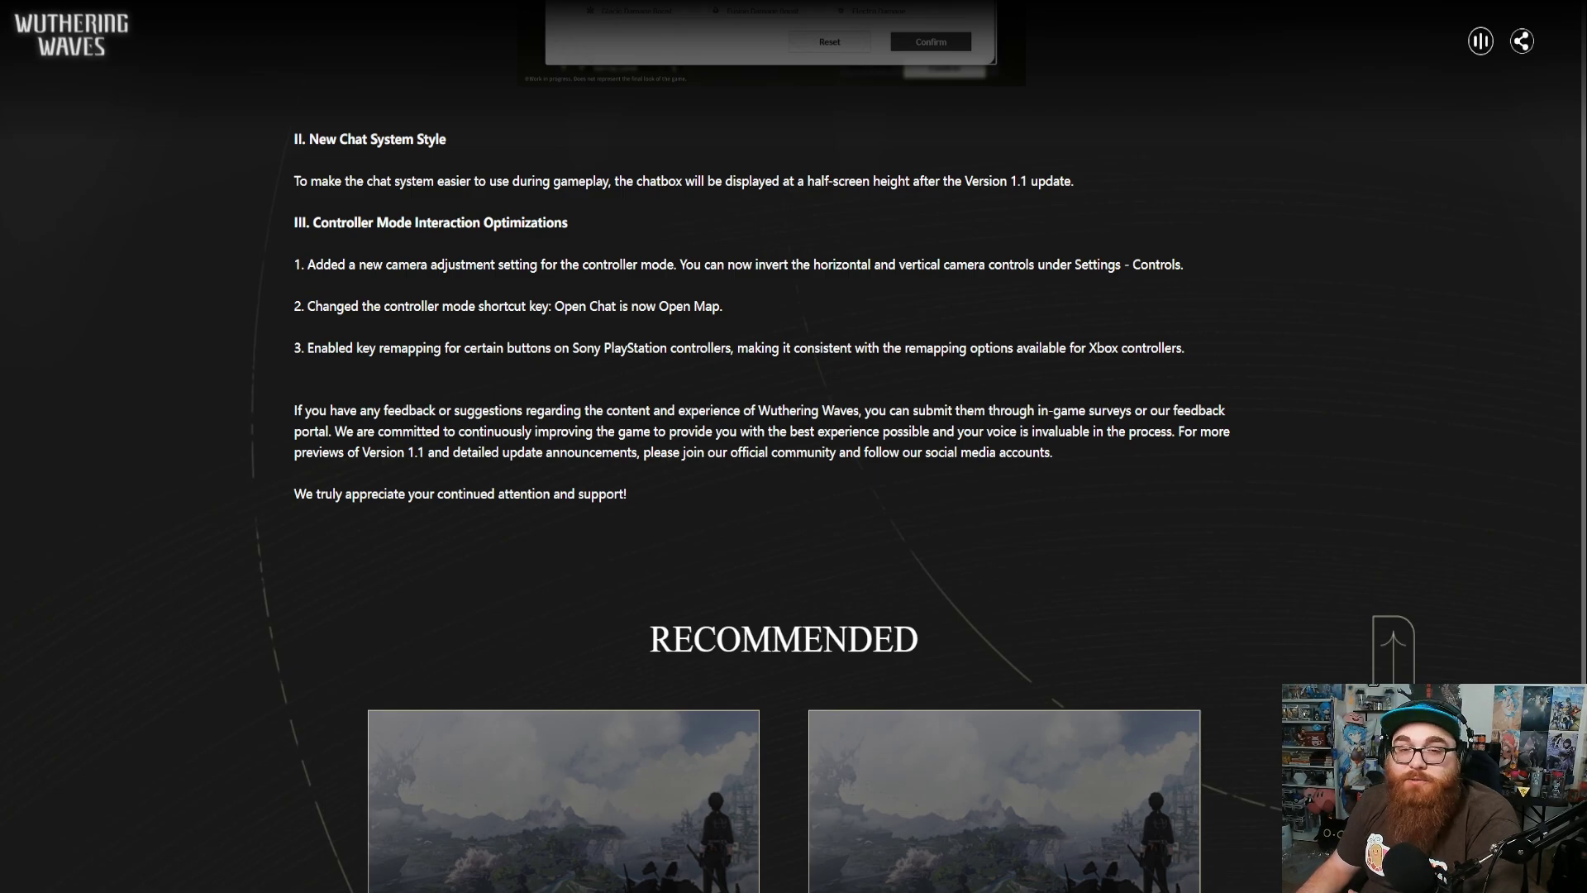